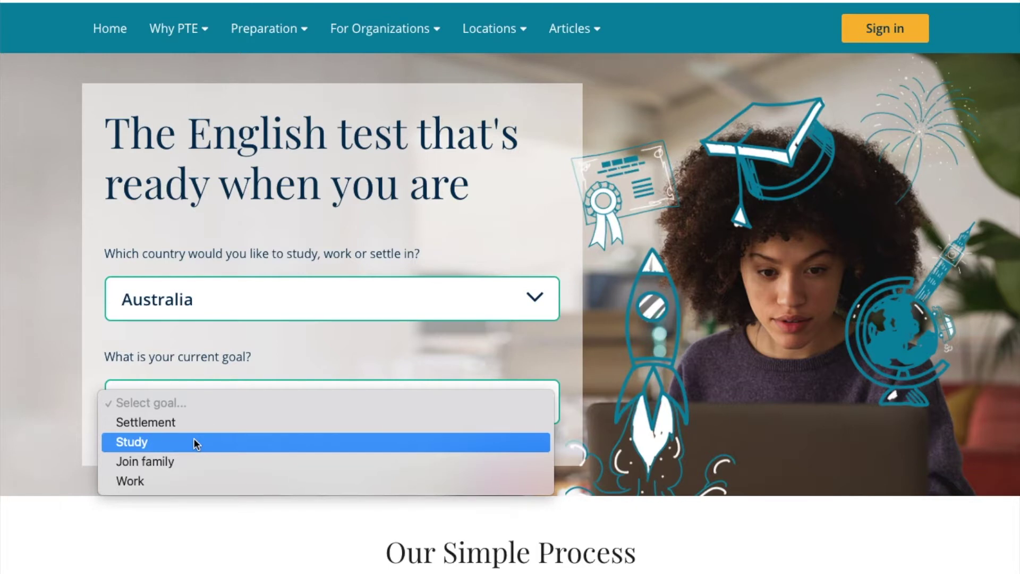
Step: Choose Study as the current goal for Australia and start booking the PTE Academic test
{"action": "left_click", "coordinate": [194, 442]}
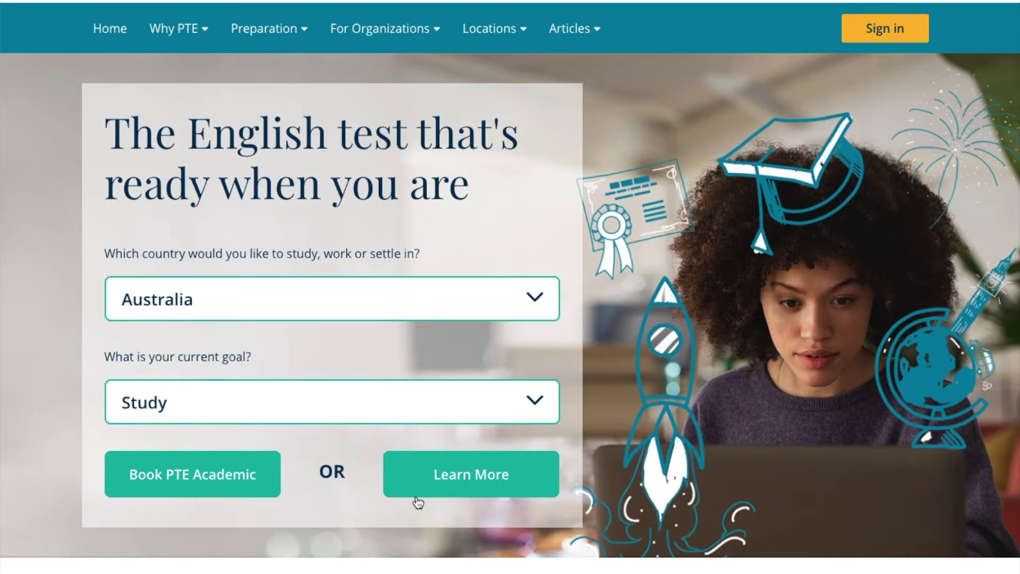
{"action": "left_click", "coordinate": [539, 399]}
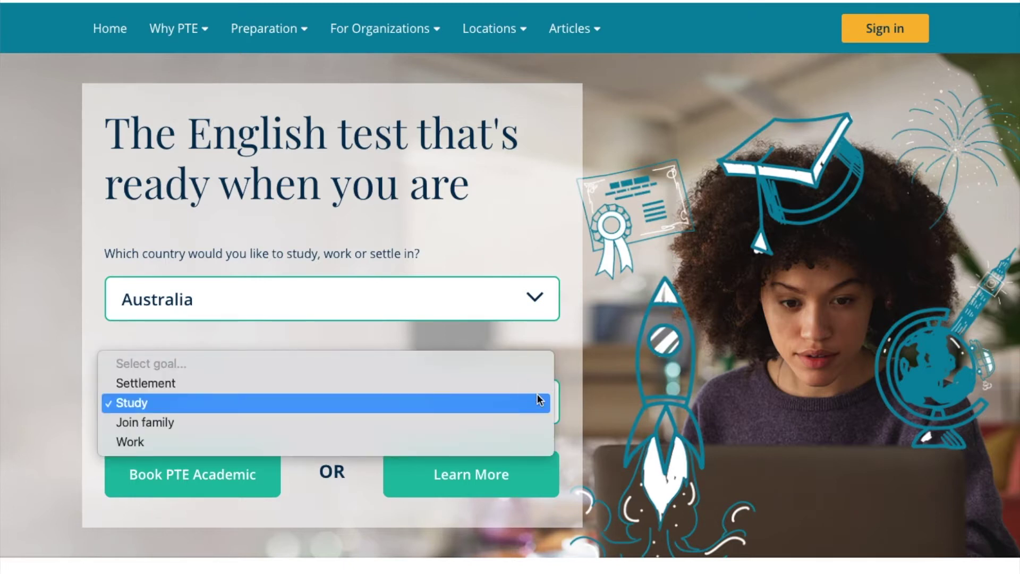
{"action": "left_click", "coordinate": [538, 401]}
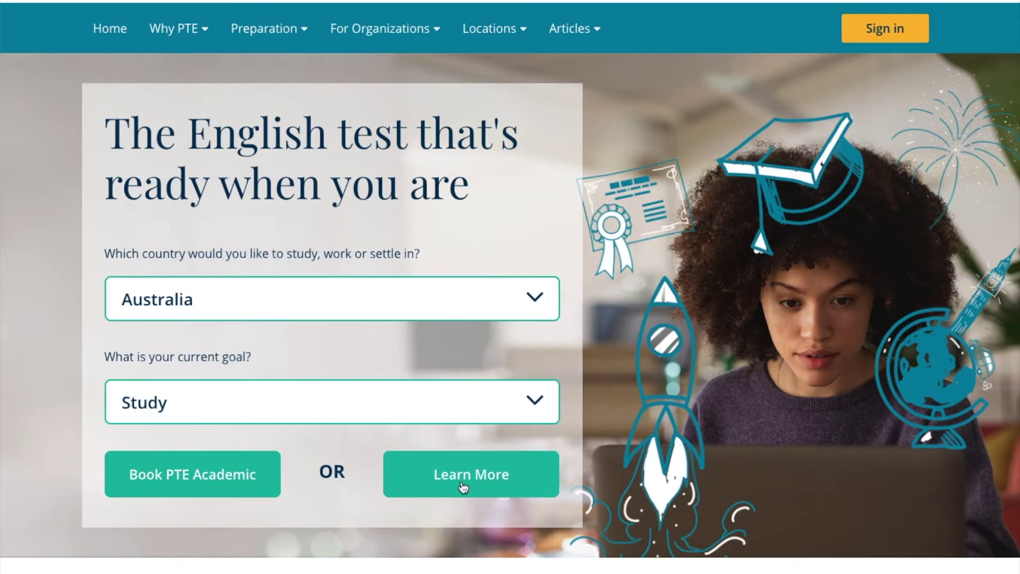
{"action": "left_click", "coordinate": [218, 484]}
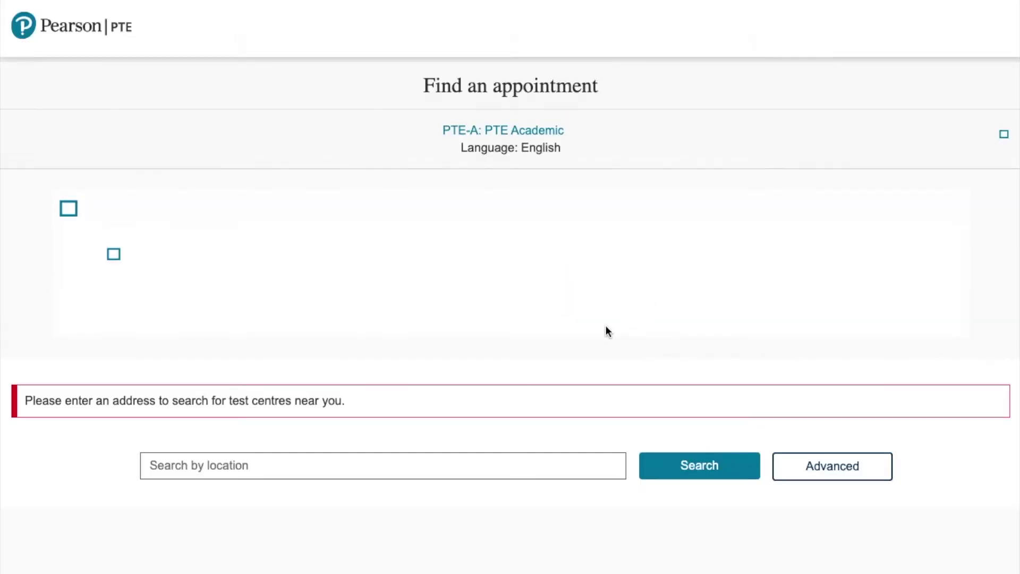
Step: Search for PTE Academic test centres using the location colombia
{"action": "left_click", "coordinate": [429, 202]}
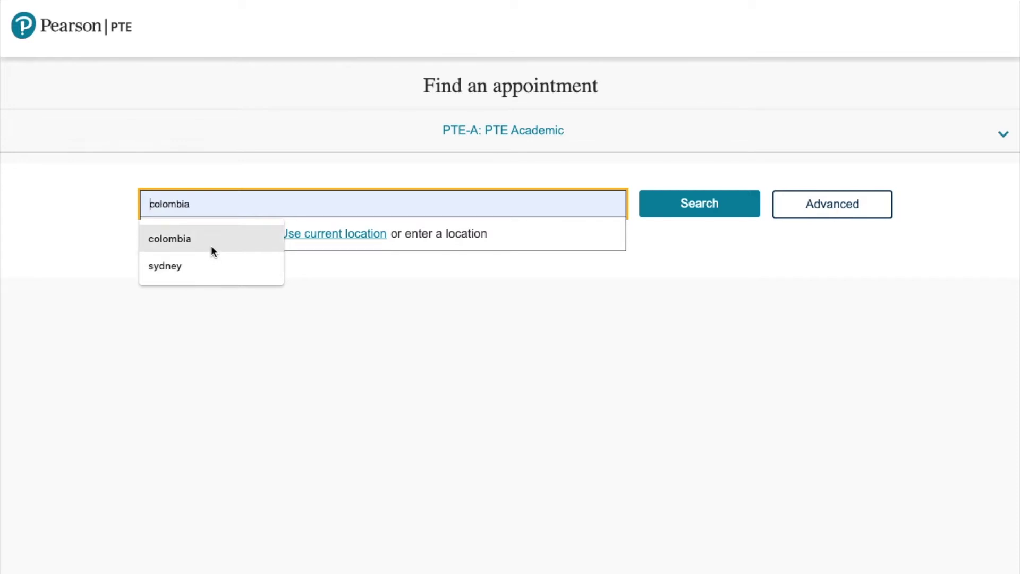
{"action": "left_click", "coordinate": [212, 246]}
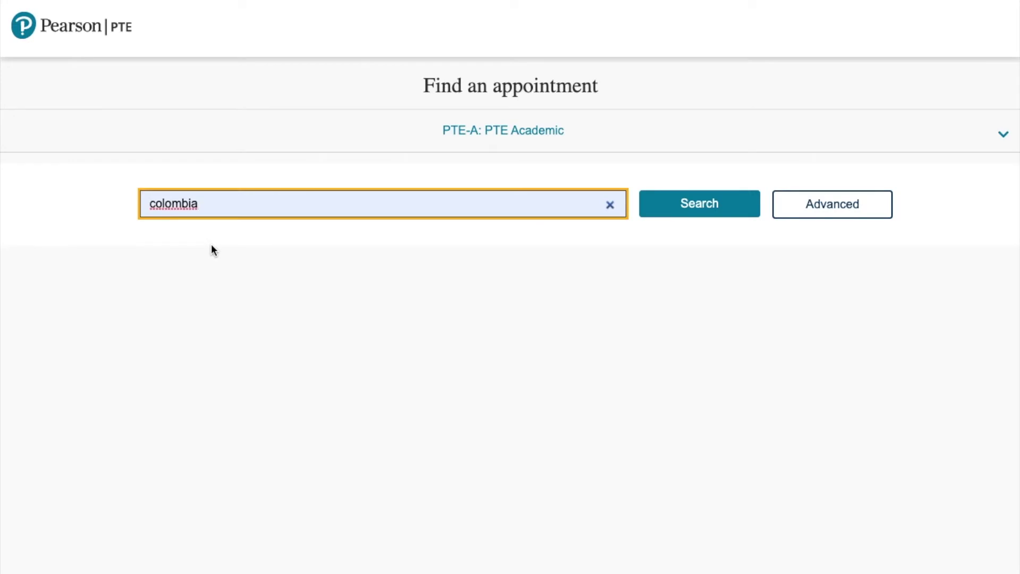
{"action": "left_click", "coordinate": [700, 213]}
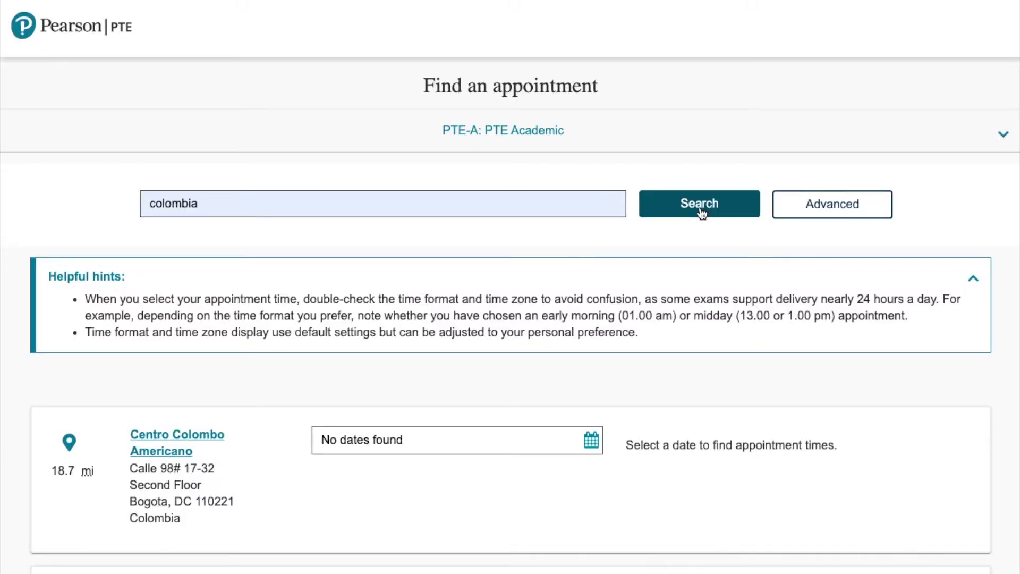
Step: Examine the listed test centres, comparing their addresses and available dates, including the address of Centro Colombo Americano
{"action": "scroll", "coordinate": [496, 327], "scroll_direction": "down", "scroll_amount": 3}
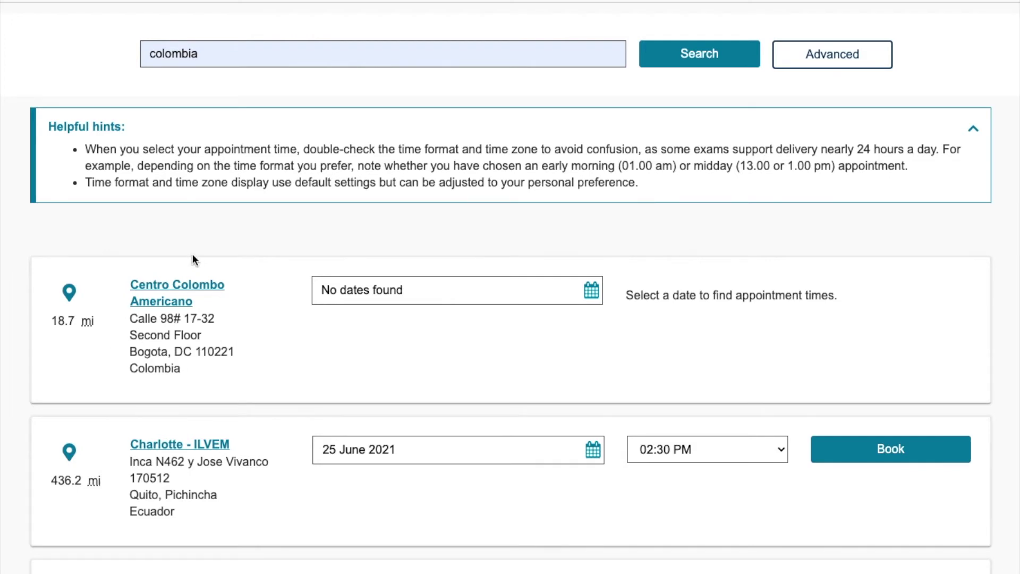
{"action": "scroll", "coordinate": [188, 491], "scroll_direction": "down", "scroll_amount": 2}
{"action": "scroll", "coordinate": [188, 491], "scroll_direction": "down", "scroll_amount": 3}
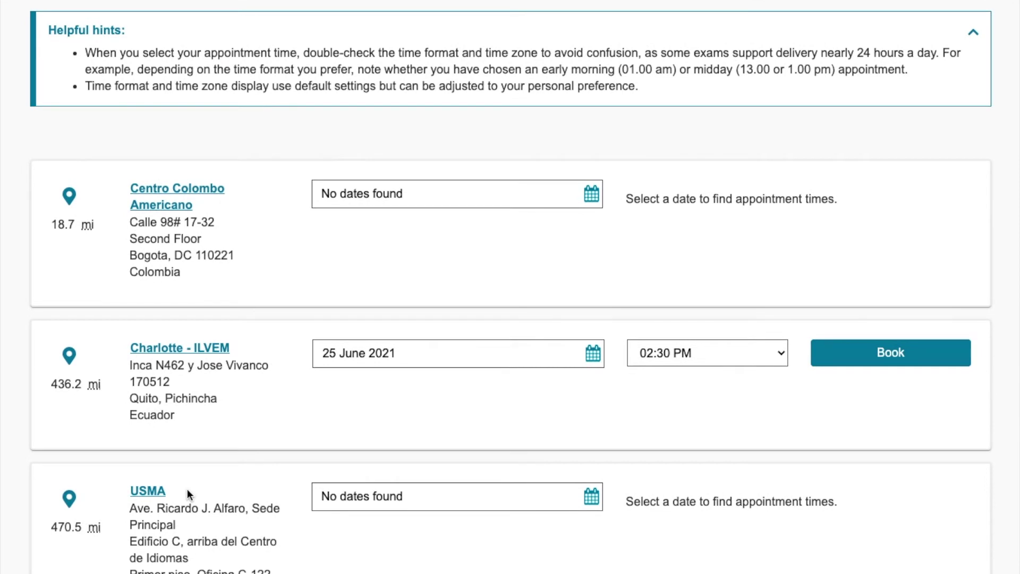
{"action": "scroll", "coordinate": [181, 364], "scroll_direction": "down", "scroll_amount": 2}
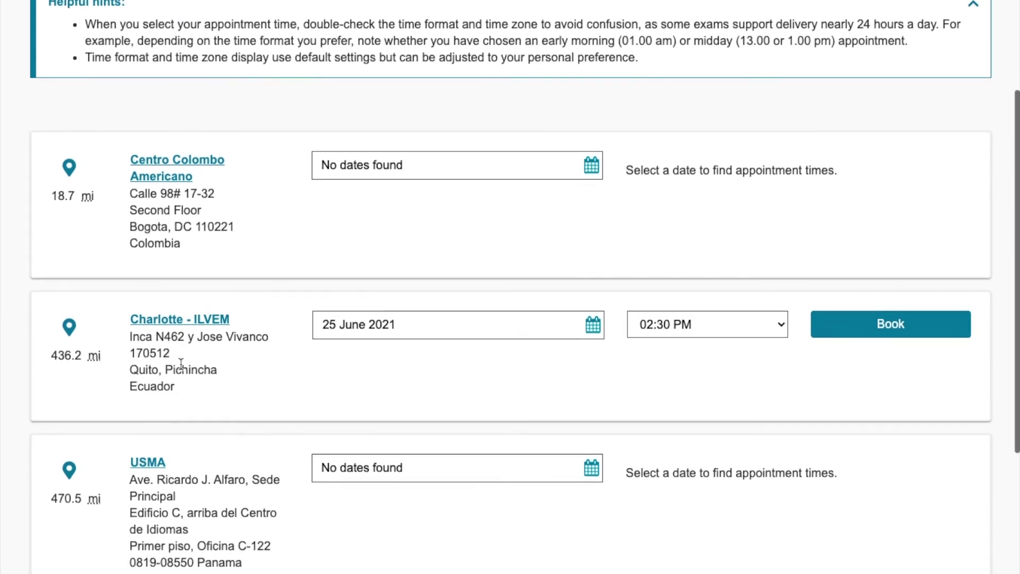
{"action": "scroll", "coordinate": [171, 506], "scroll_direction": "down", "scroll_amount": 12}
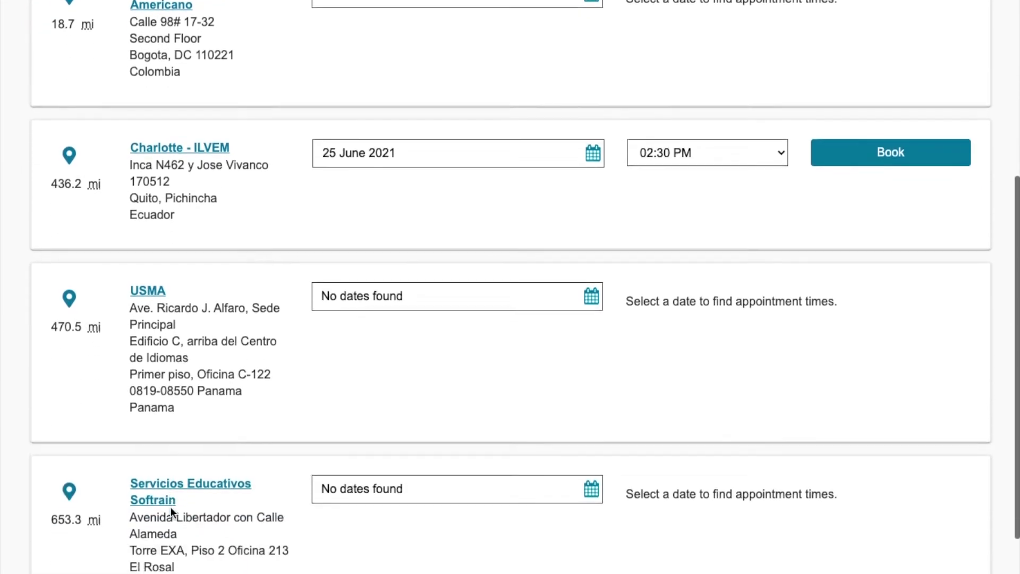
{"action": "scroll", "coordinate": [170, 511], "scroll_direction": "up", "scroll_amount": 15}
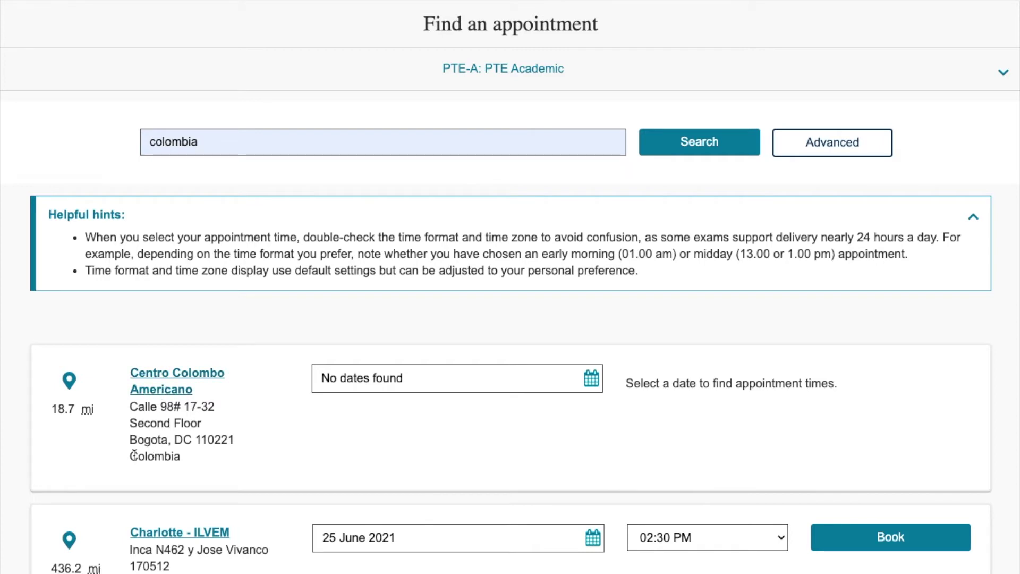
{"action": "left_click_drag", "start_coordinate": [130, 439], "coordinate": [207, 438]}
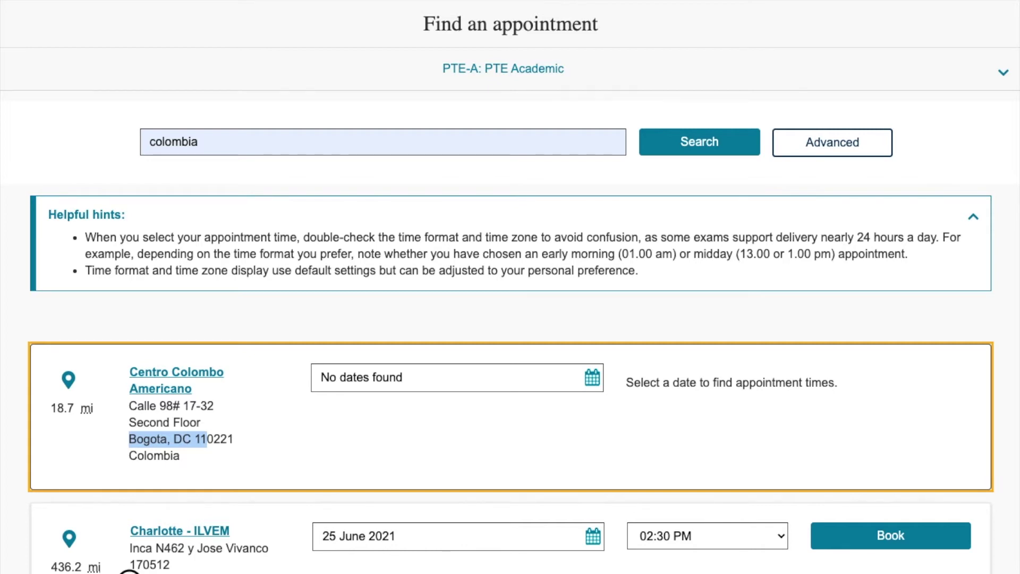
{"action": "left_click", "coordinate": [510, 563]}
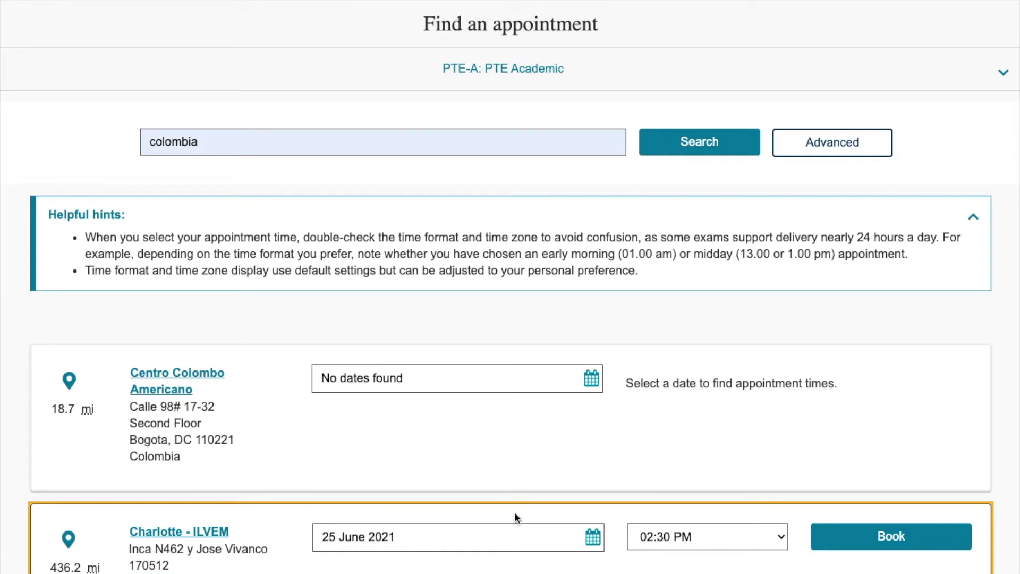
Step: Book the 7 July 2021 appointment at 02:00 PM at Centro Colombo Americano and check the exam length in the review
{"action": "left_click", "coordinate": [592, 378]}
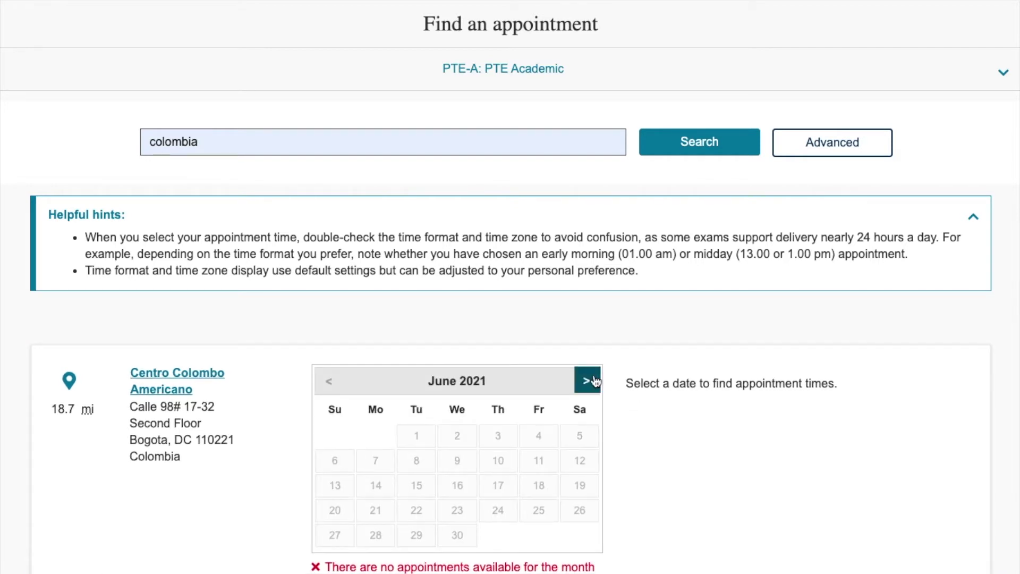
{"action": "left_click", "coordinate": [587, 381]}
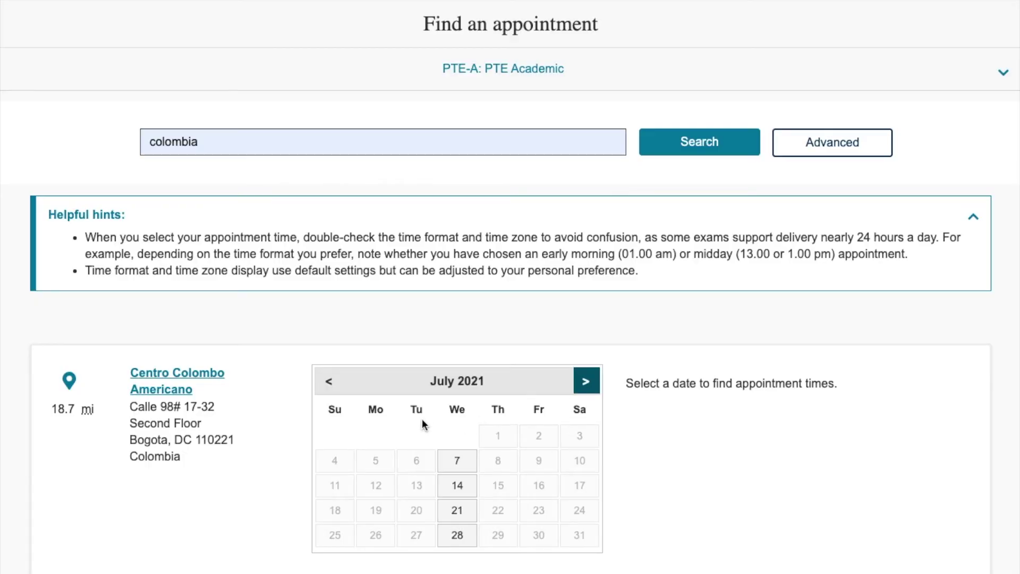
{"action": "left_click", "coordinate": [458, 462]}
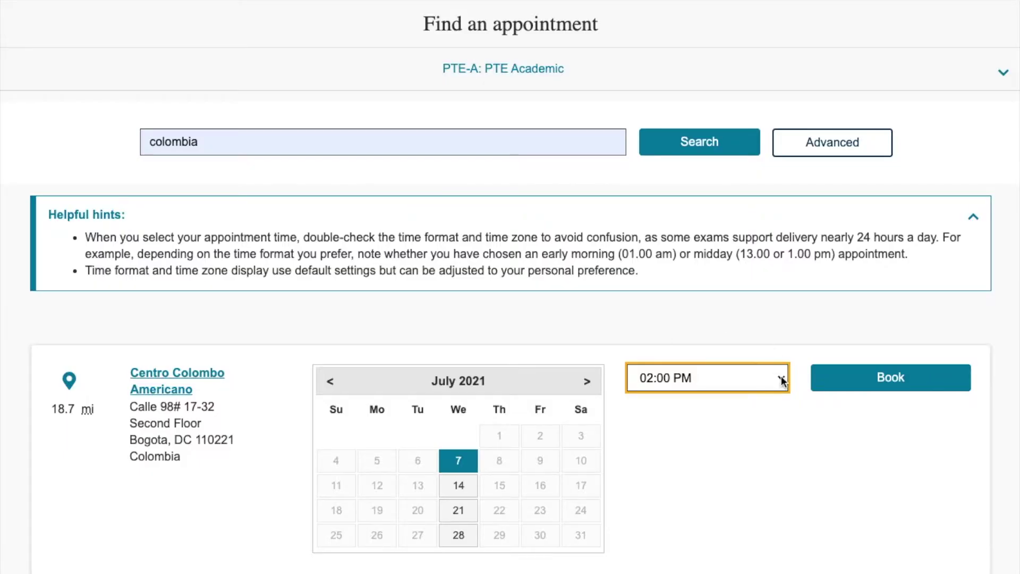
{"action": "left_click", "coordinate": [779, 378]}
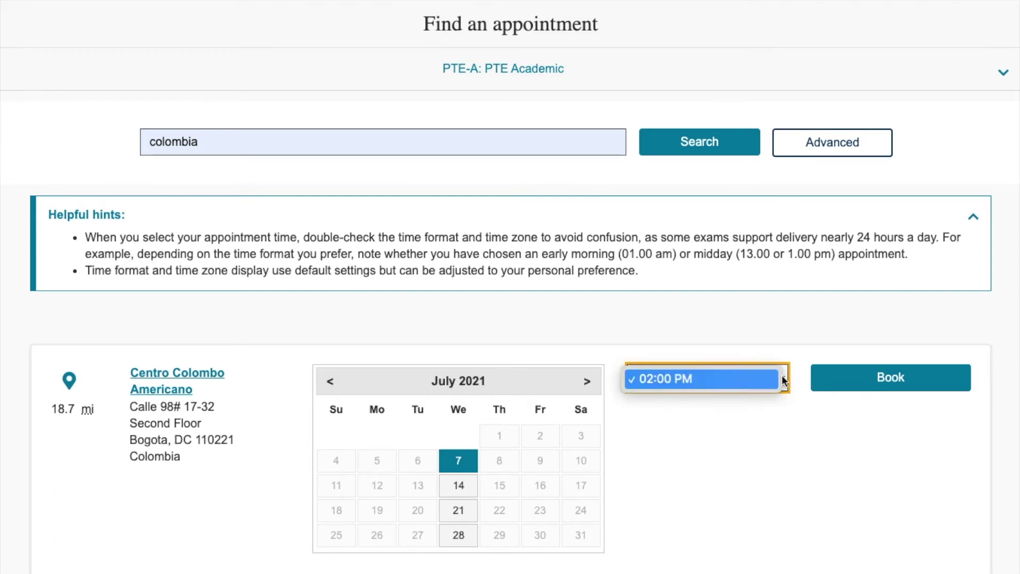
{"action": "left_click", "coordinate": [768, 378]}
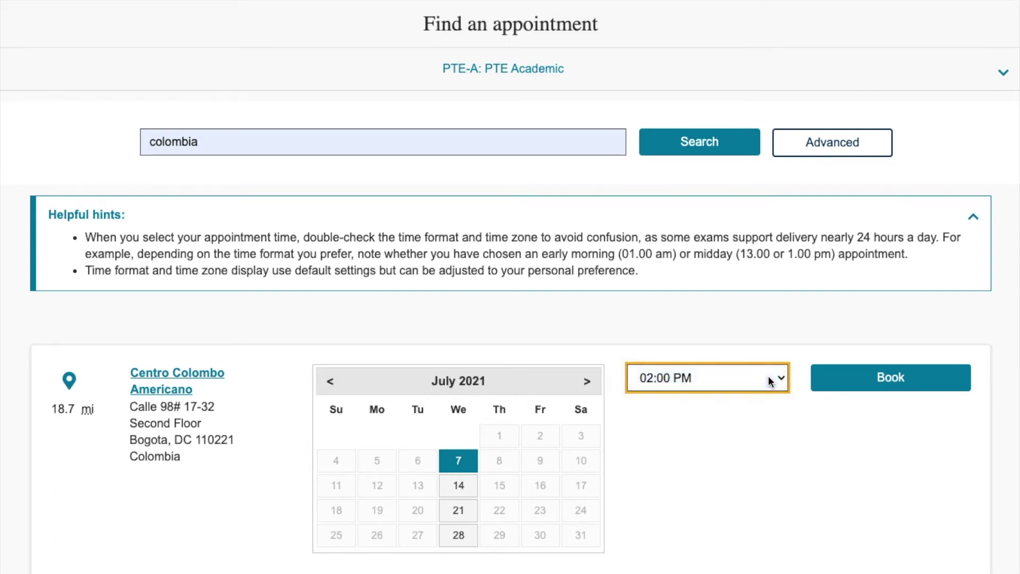
{"action": "left_click", "coordinate": [888, 379]}
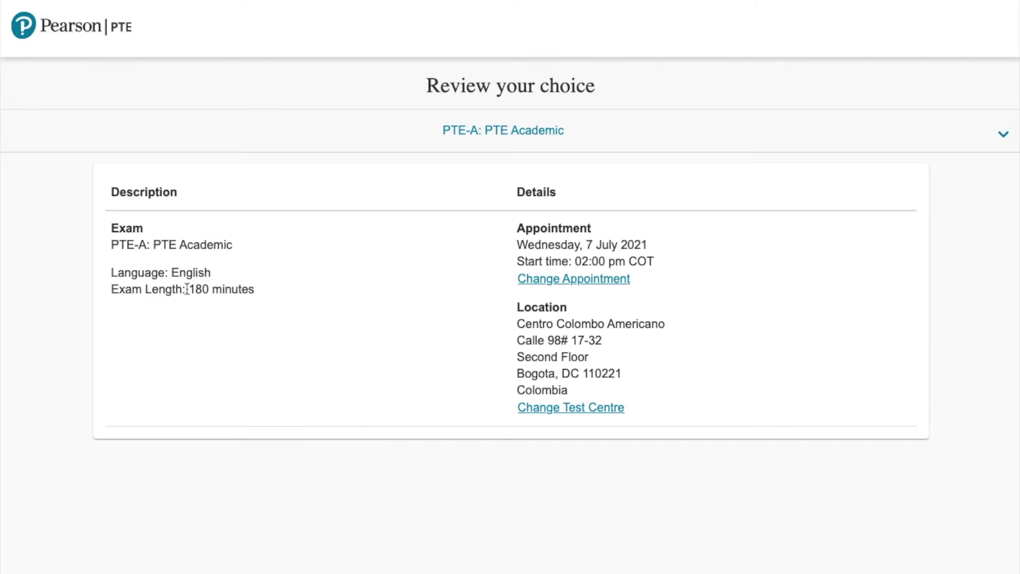
{"action": "left_click_drag", "start_coordinate": [187, 289], "coordinate": [296, 296]}
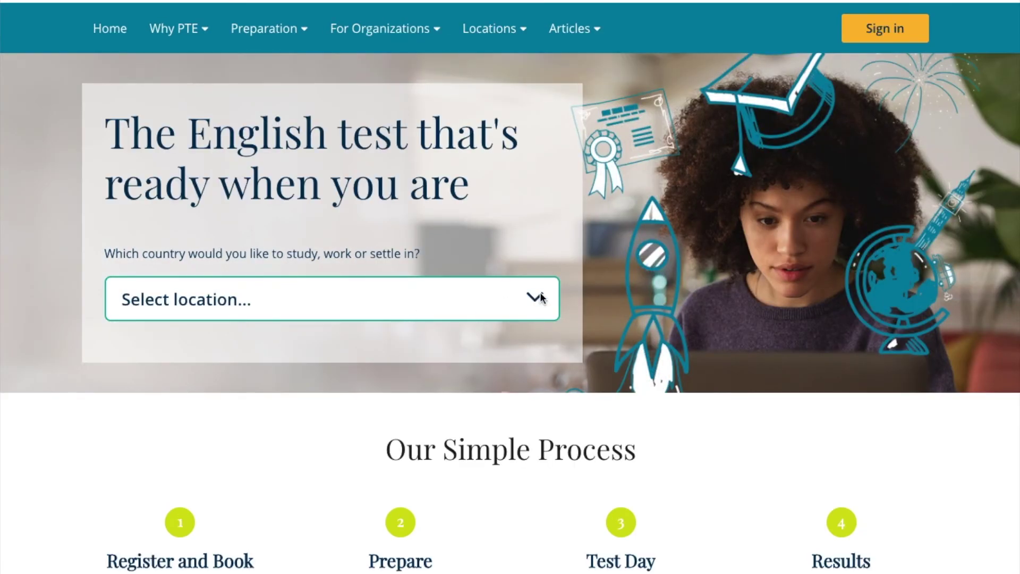
Step: On the PTE home page, set the destination country to Australia and the current goal to Study
{"action": "left_click", "coordinate": [537, 301]}
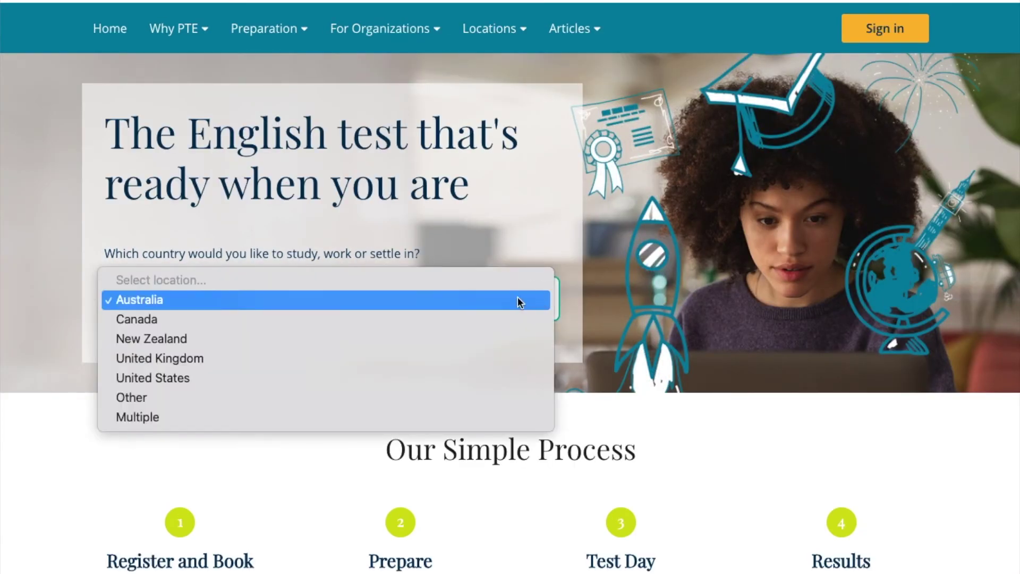
{"action": "left_click", "coordinate": [462, 301]}
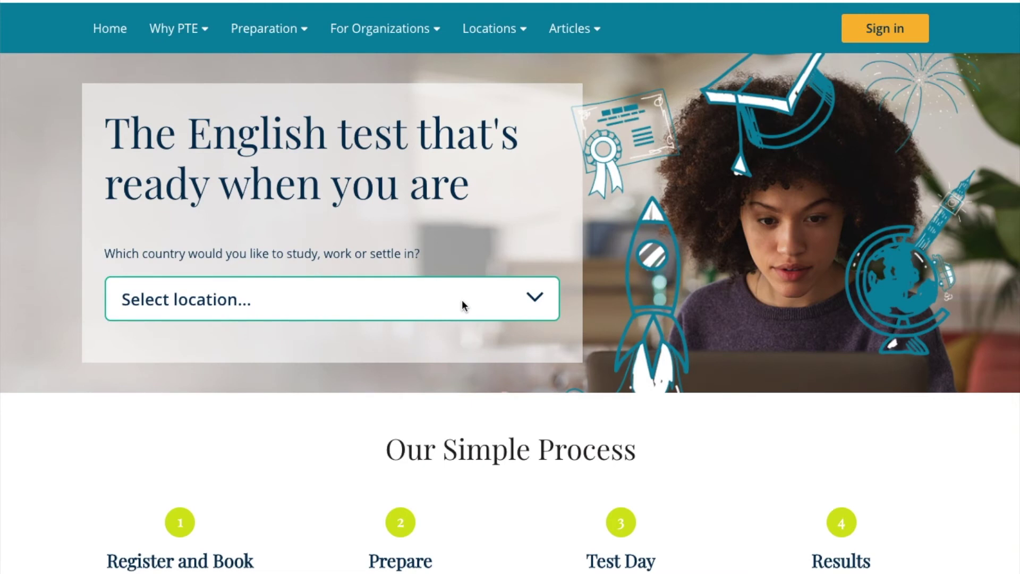
{"action": "left_click", "coordinate": [530, 299]}
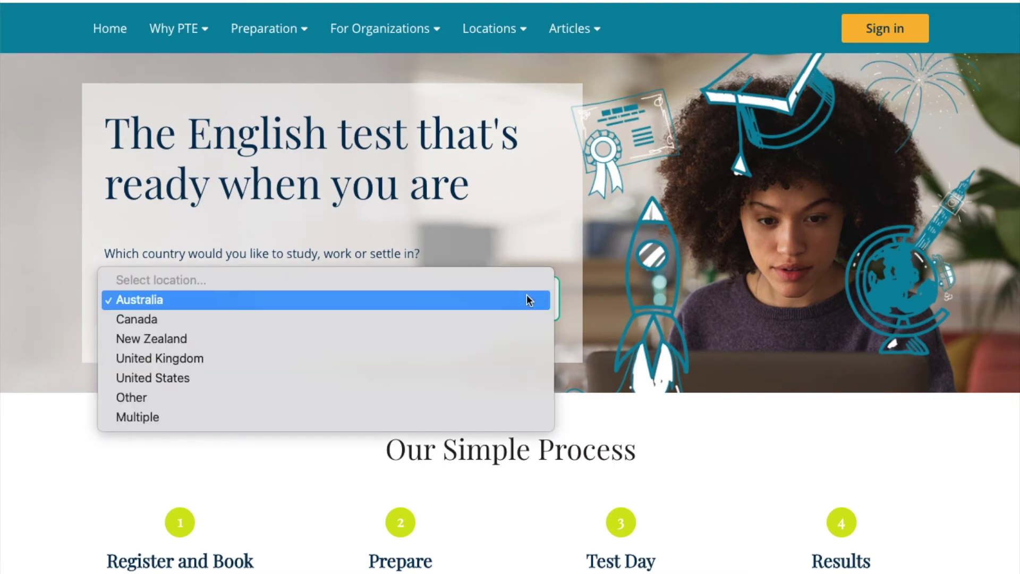
{"action": "left_click", "coordinate": [150, 301]}
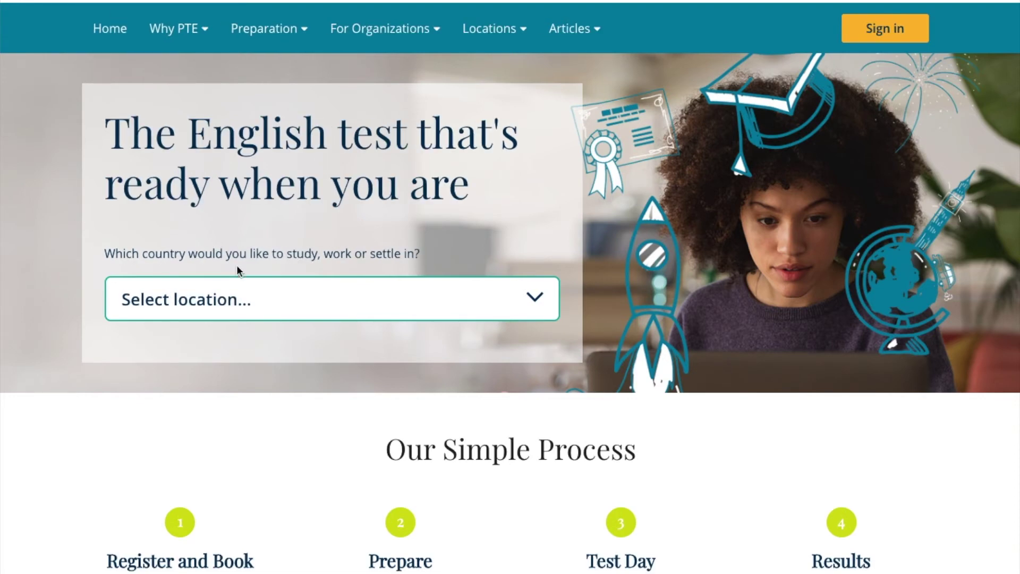
{"action": "left_click", "coordinate": [224, 297]}
{"action": "left_click", "coordinate": [171, 319]}
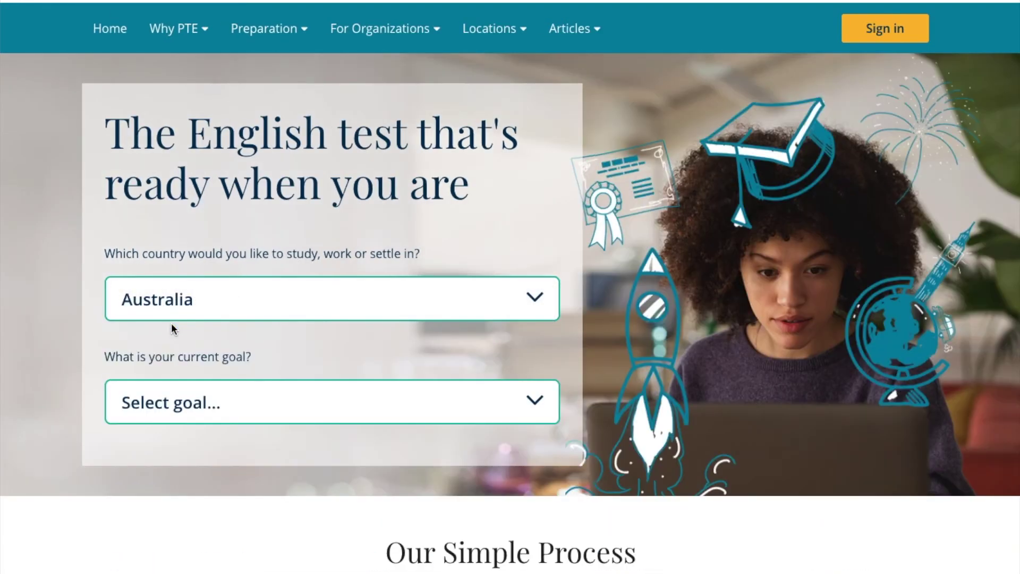
{"action": "left_click", "coordinate": [214, 405]}
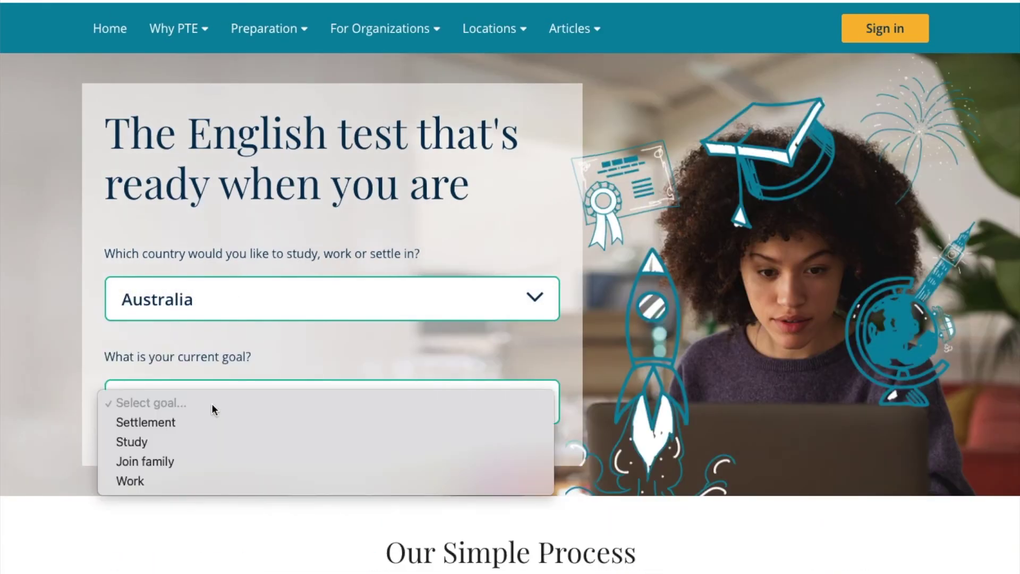
{"action": "left_click", "coordinate": [161, 444]}
Step: Look over the rest of the home page and start the PTE Academic booking for studying in Australia
{"action": "scroll", "coordinate": [295, 433], "scroll_direction": "down", "scroll_amount": 10}
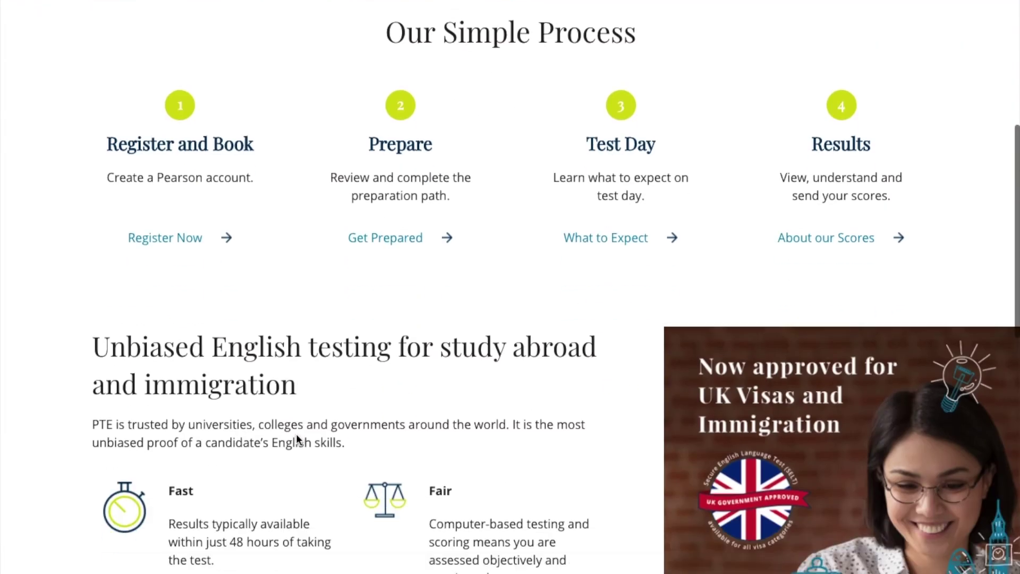
{"action": "scroll", "coordinate": [297, 436], "scroll_direction": "down", "scroll_amount": 12}
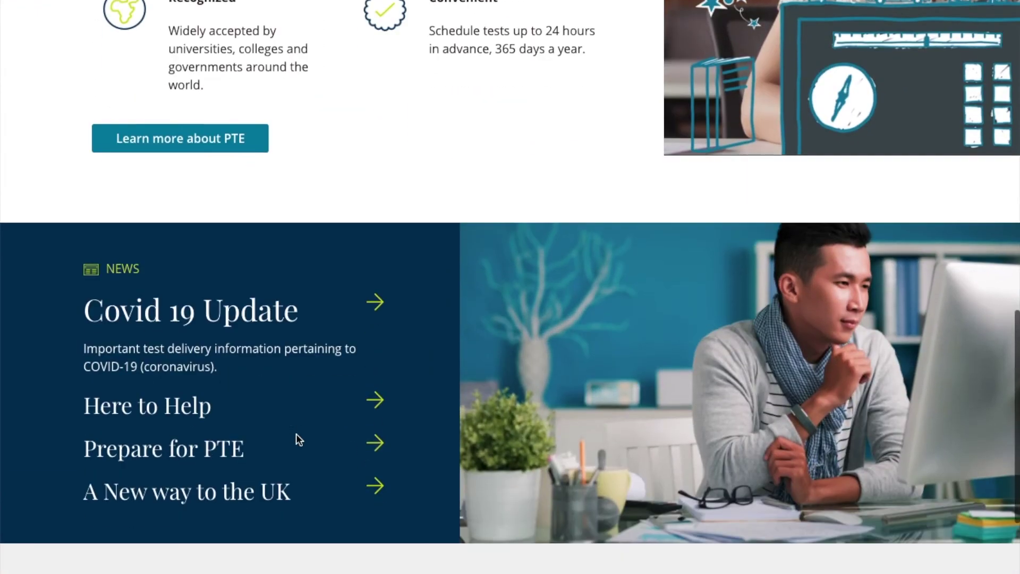
{"action": "scroll", "coordinate": [295, 433], "scroll_direction": "down", "scroll_amount": 8}
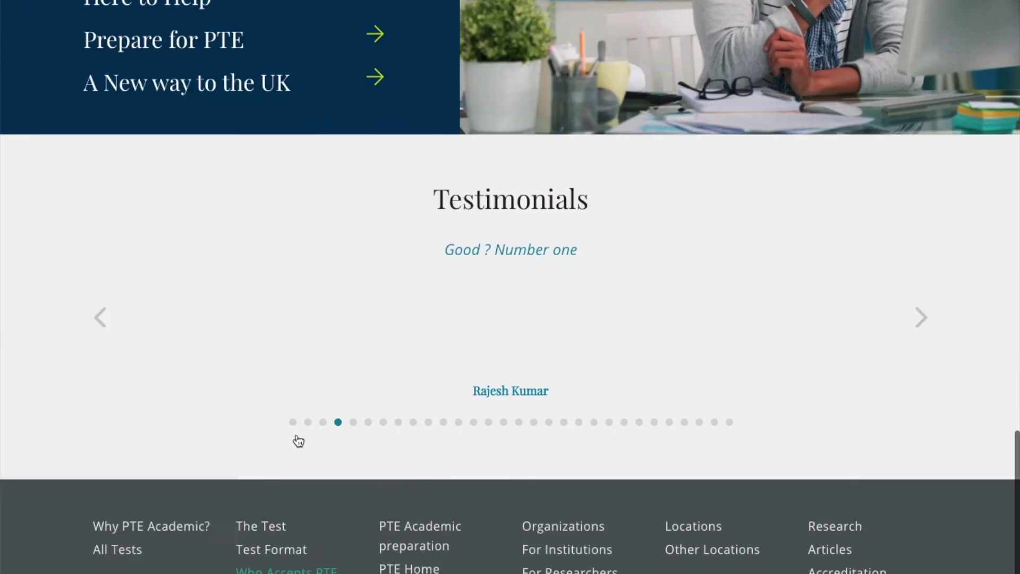
{"action": "scroll", "coordinate": [298, 440], "scroll_direction": "up", "scroll_amount": 20}
{"action": "scroll", "coordinate": [296, 440], "scroll_direction": "up", "scroll_amount": 7}
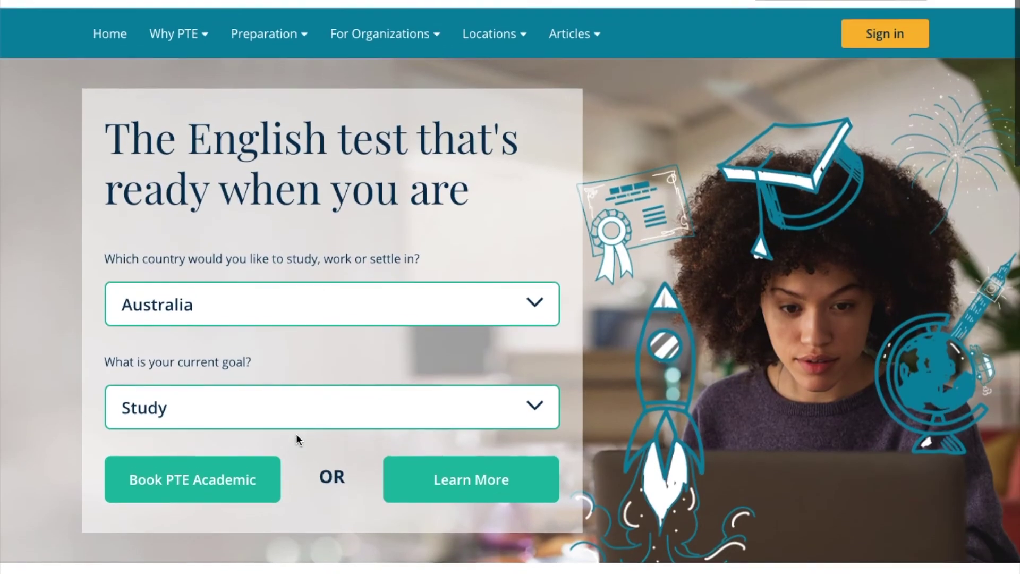
{"action": "left_click", "coordinate": [207, 476]}
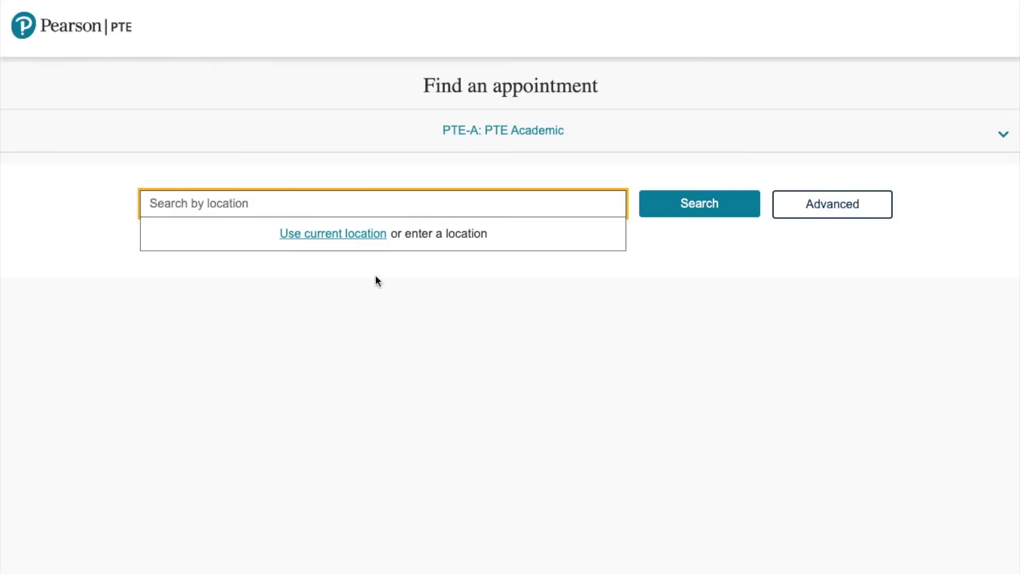
Step: Try to search for test centres by the current location, allowing the browser's location request
{"action": "left_click", "coordinate": [329, 237]}
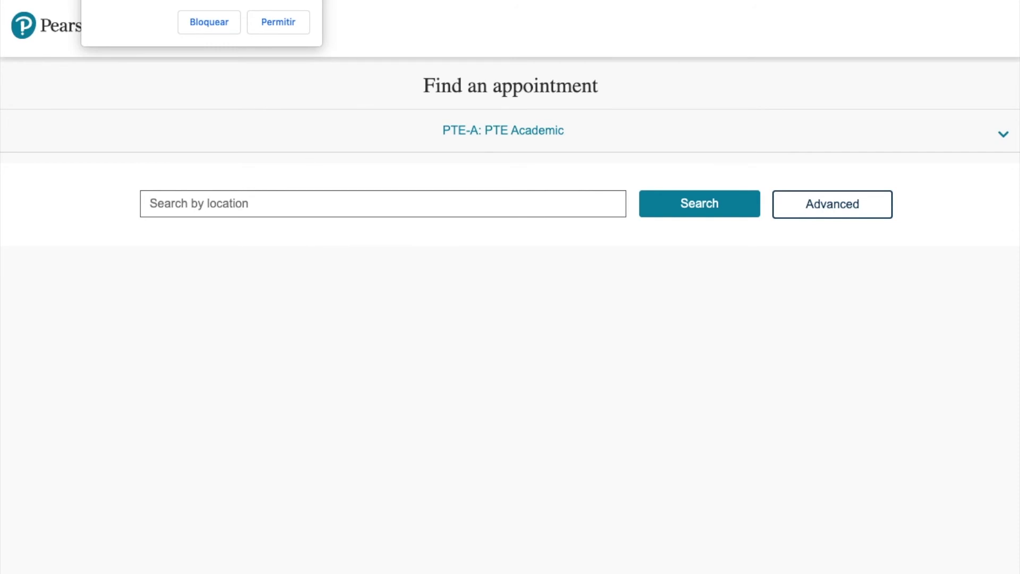
{"action": "left_click", "coordinate": [285, 24]}
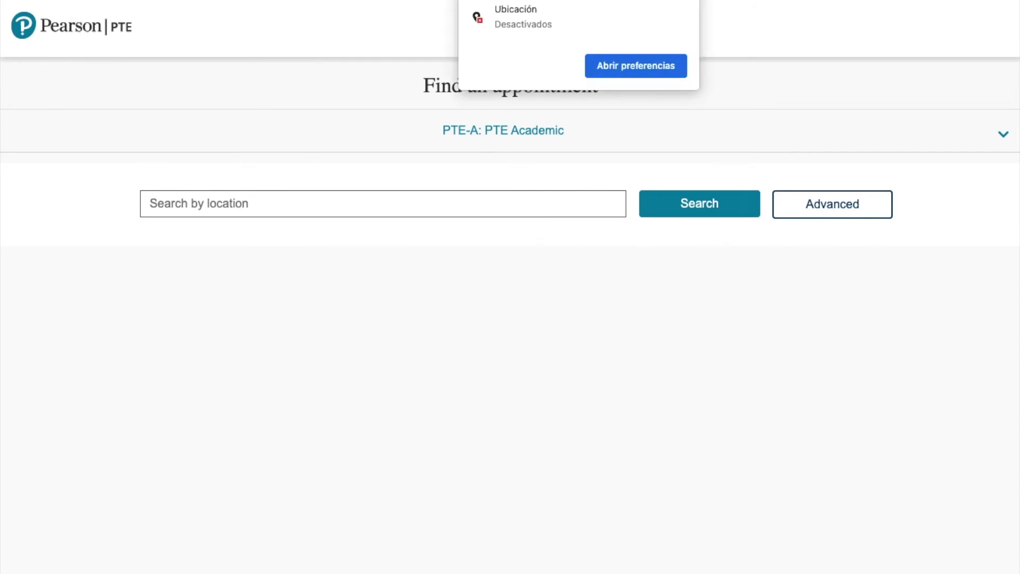
Step: Search for test centres by the location sydney and look through the listed centres with their dates and times
{"action": "left_click", "coordinate": [482, 205]}
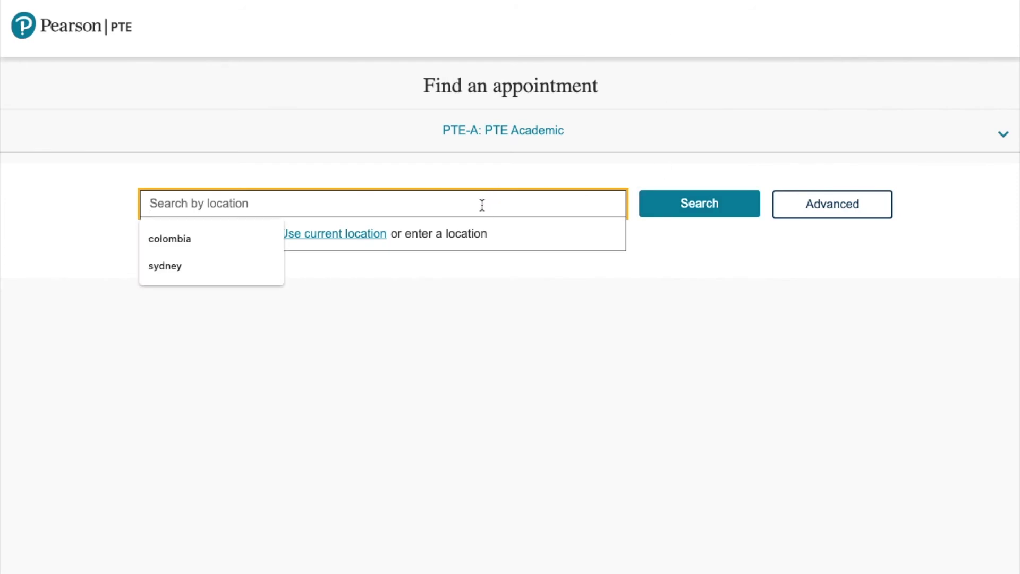
{"action": "left_click", "coordinate": [187, 267]}
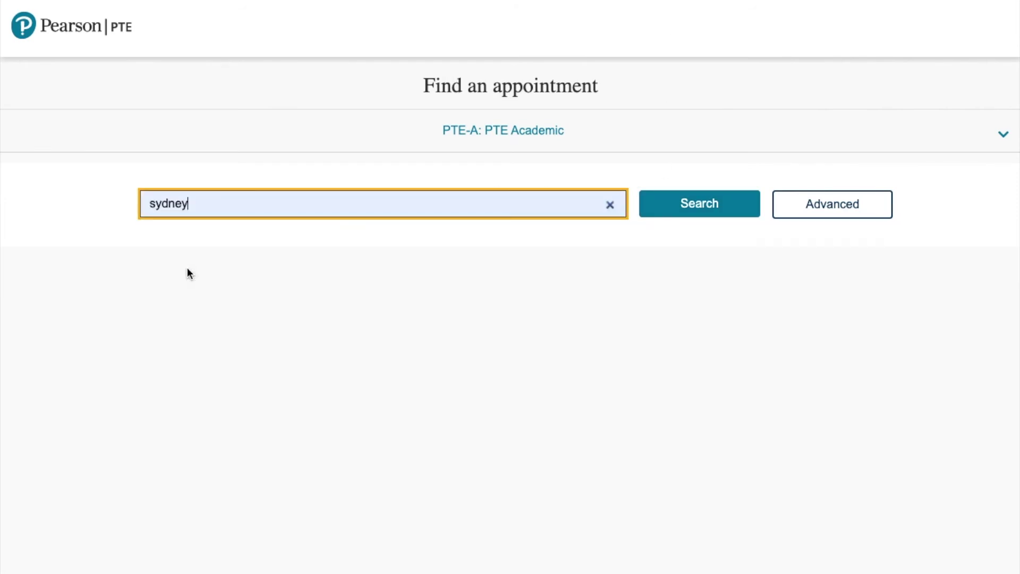
{"action": "left_click", "coordinate": [702, 202]}
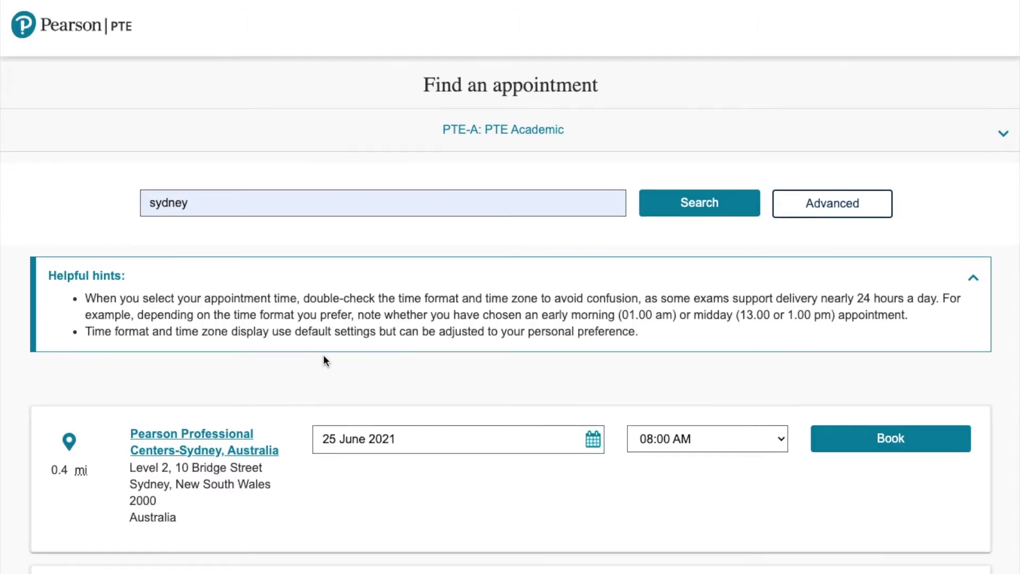
{"action": "scroll", "coordinate": [323, 355], "scroll_direction": "down", "scroll_amount": 5}
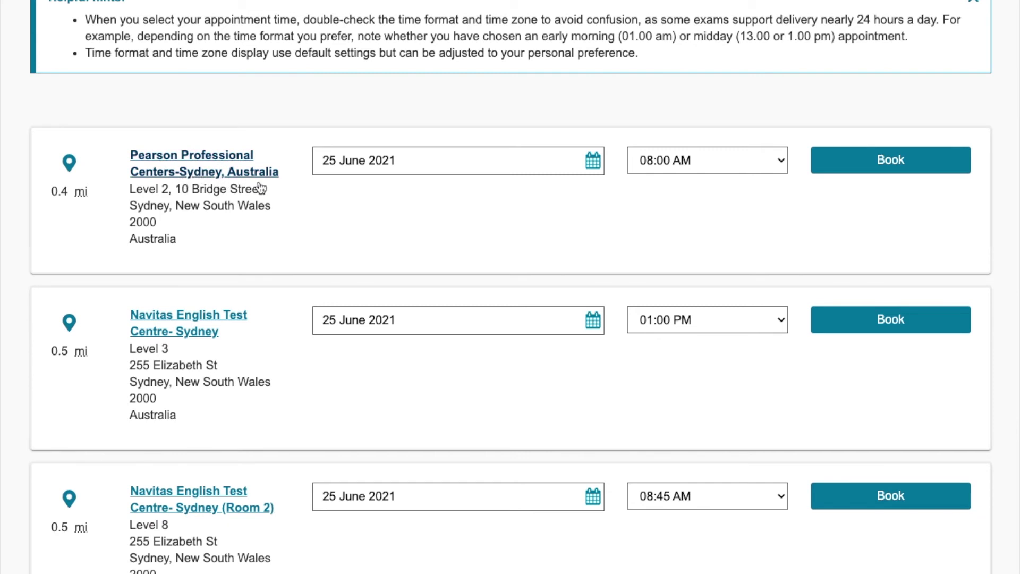
{"action": "scroll", "coordinate": [256, 351], "scroll_direction": "down", "scroll_amount": 3}
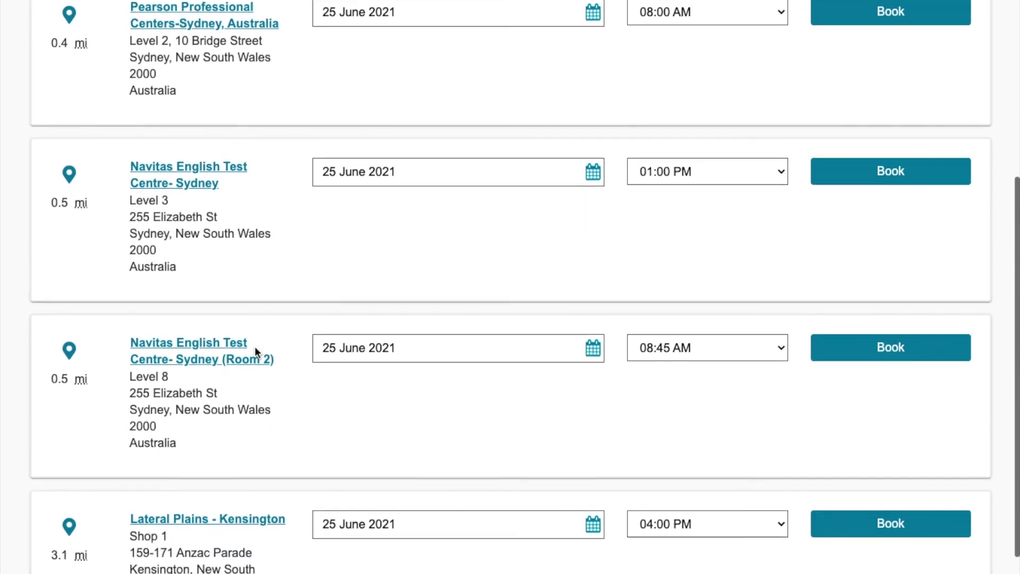
{"action": "scroll", "coordinate": [255, 351], "scroll_direction": "down", "scroll_amount": 5}
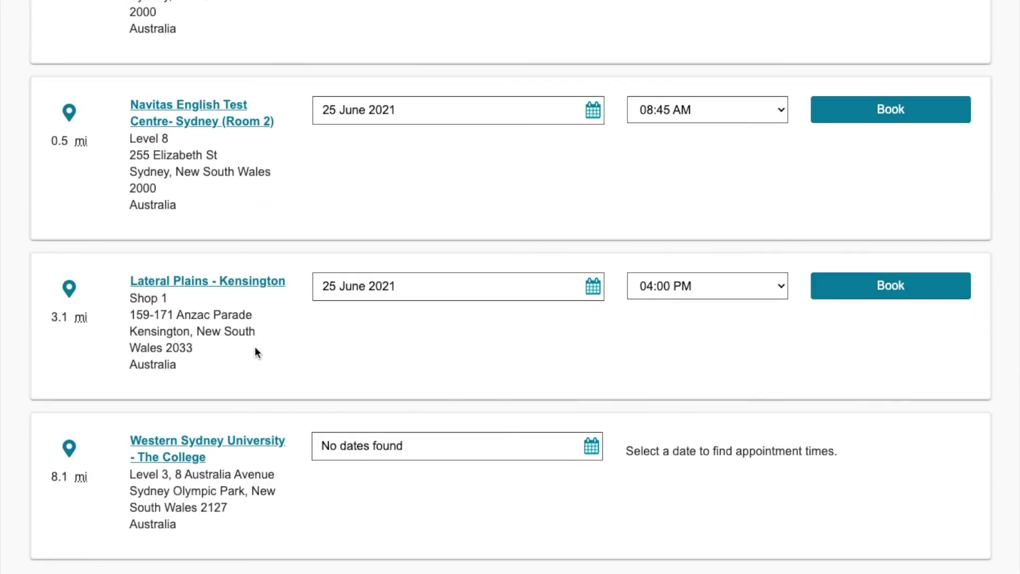
{"action": "scroll", "coordinate": [255, 351], "scroll_direction": "up", "scroll_amount": 2}
{"action": "scroll", "coordinate": [254, 346], "scroll_direction": "up", "scroll_amount": 10}
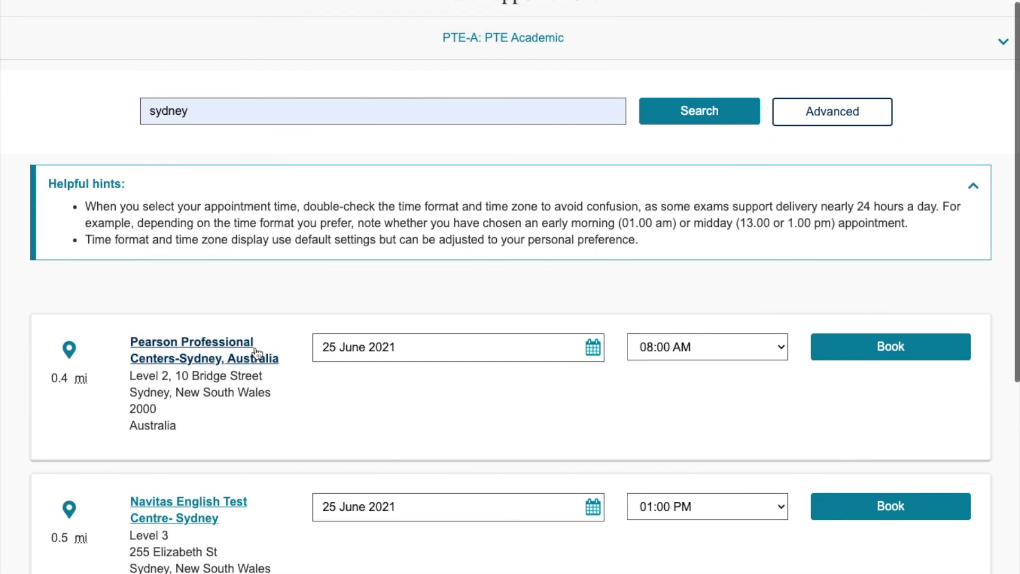
{"action": "scroll", "coordinate": [257, 353], "scroll_direction": "down", "scroll_amount": 3}
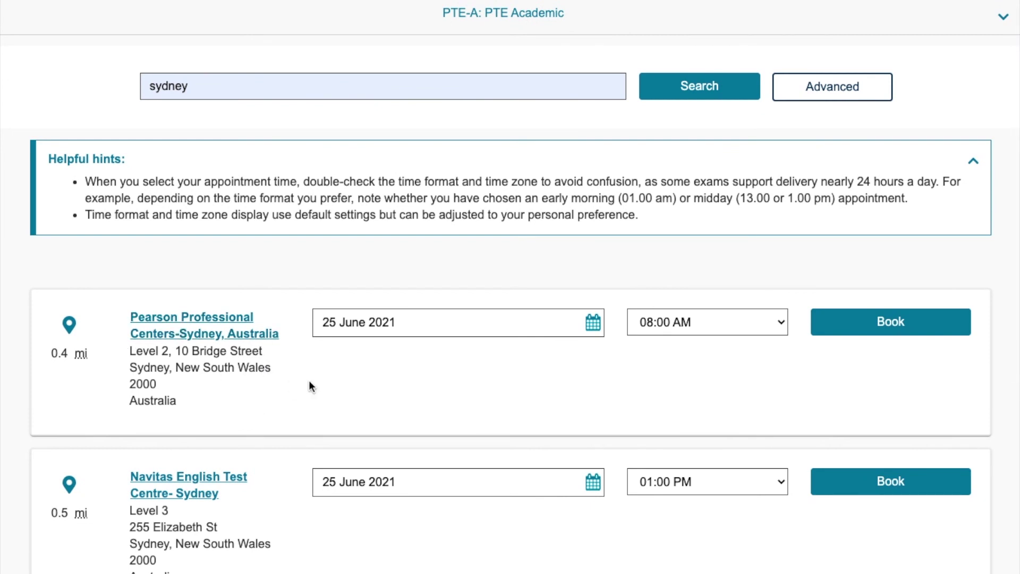
Step: For Pearson Professional Centers-Sydney, check the times offered on 25 June 2021 and set the appointment date to 4 July 2021
{"action": "left_click", "coordinate": [780, 327]}
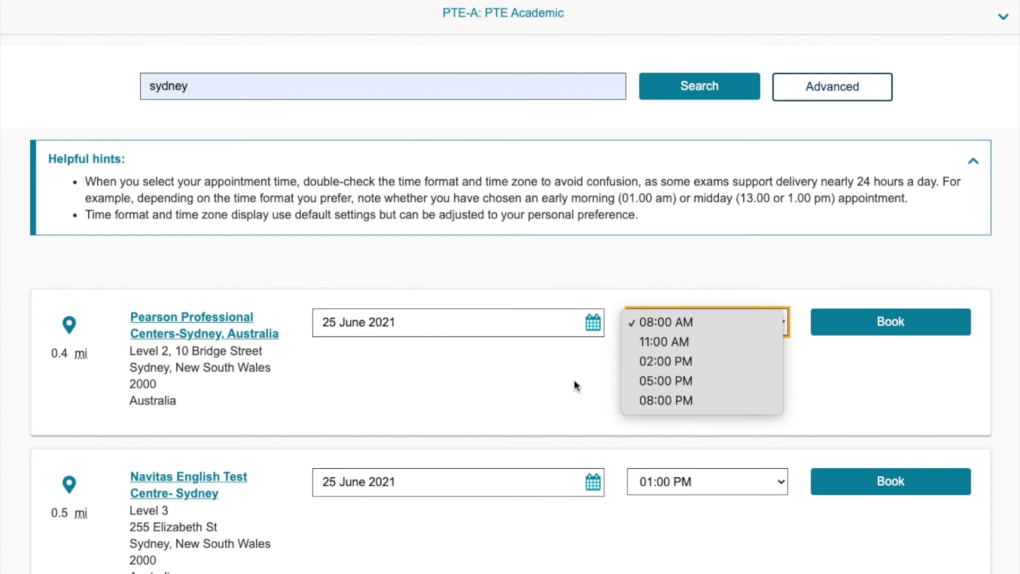
{"action": "left_click", "coordinate": [592, 323]}
{"action": "left_click", "coordinate": [591, 323]}
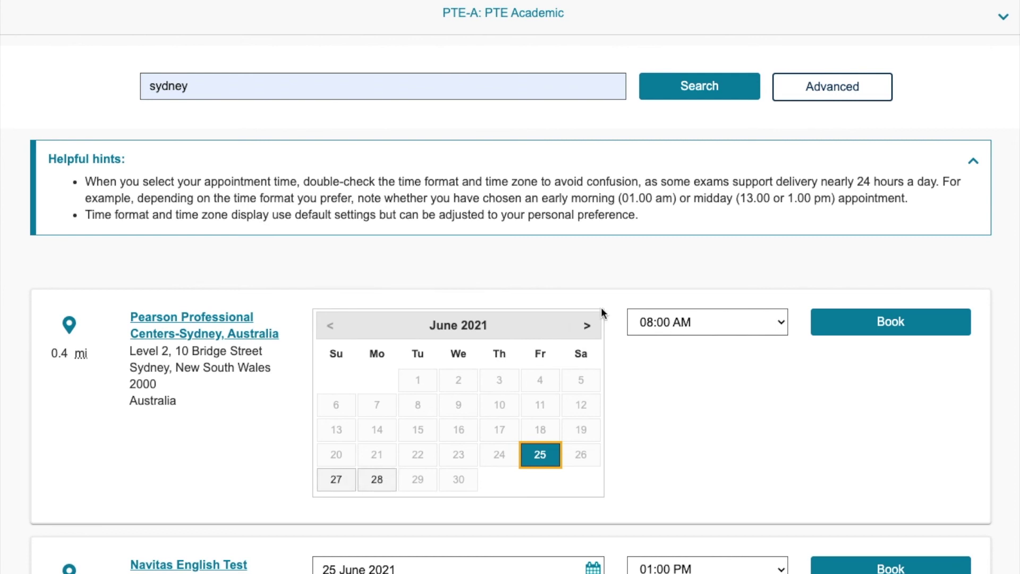
{"action": "left_click", "coordinate": [588, 326]}
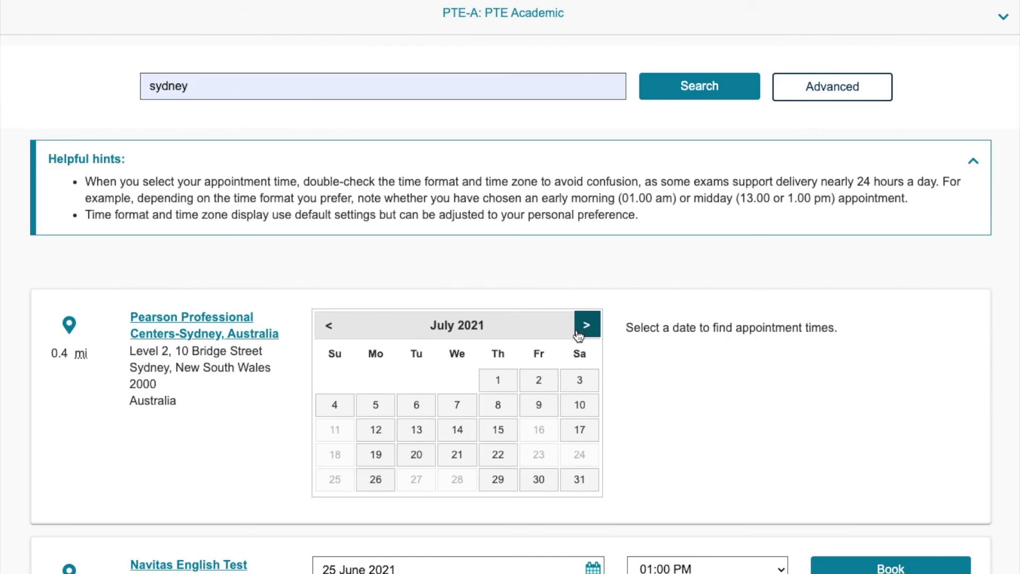
{"action": "left_click", "coordinate": [339, 406]}
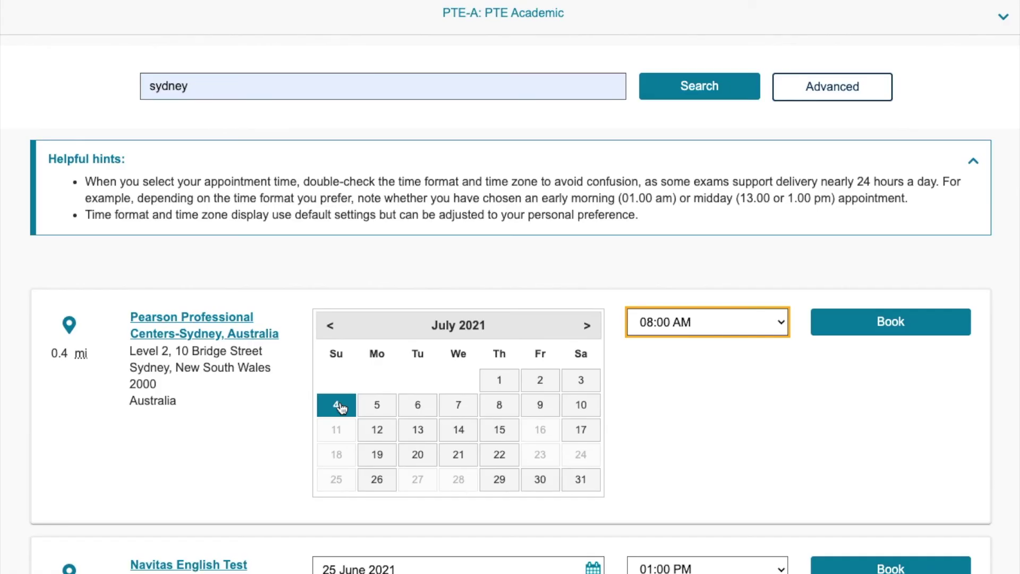
Step: Set the appointment time at Pearson Professional Centers-Sydney to 05:00 PM and book it
{"action": "left_click", "coordinate": [777, 325]}
{"action": "left_click", "coordinate": [720, 362]}
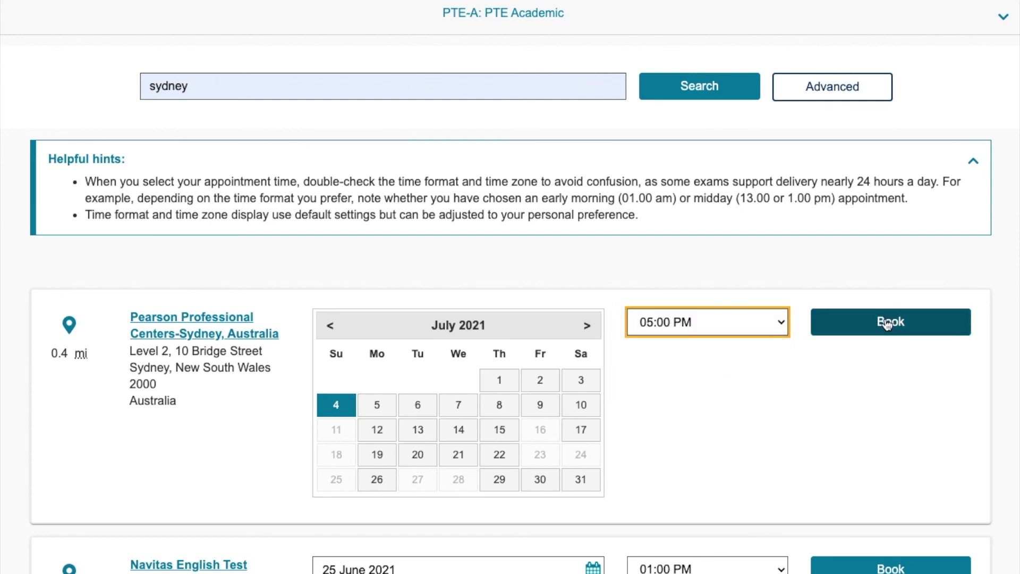
{"action": "left_click", "coordinate": [886, 325]}
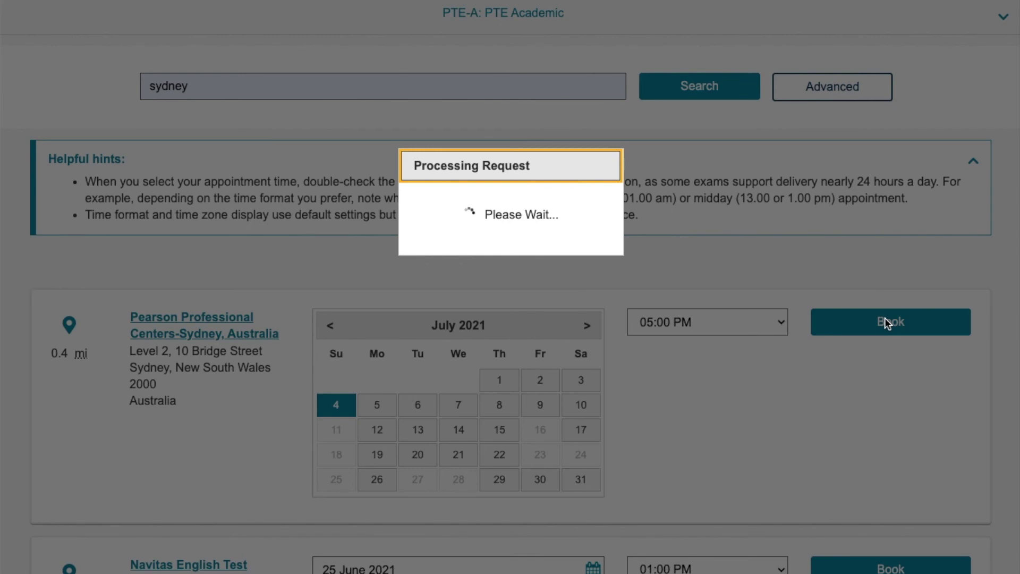